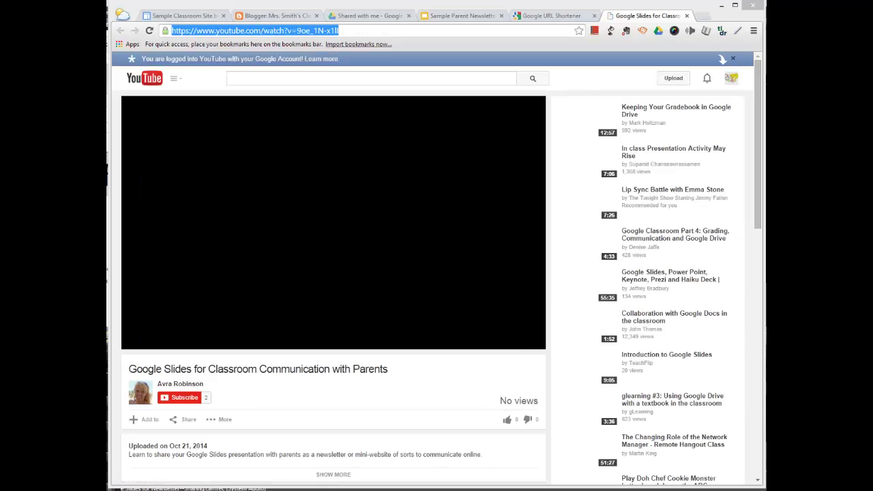
Select the Sample Parent Newsletter presentation's web address, then bring up the goo.gl URL Shortener page
click(545, 15)
click(462, 15)
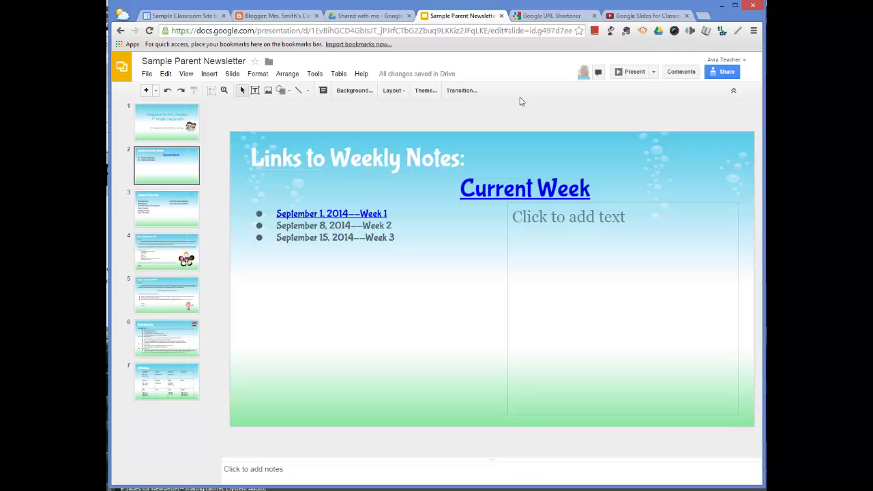
click(485, 31)
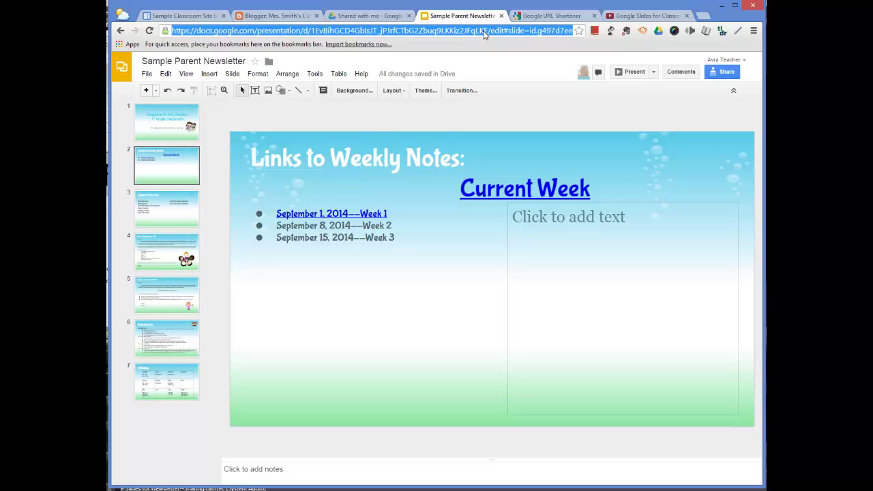
click(558, 17)
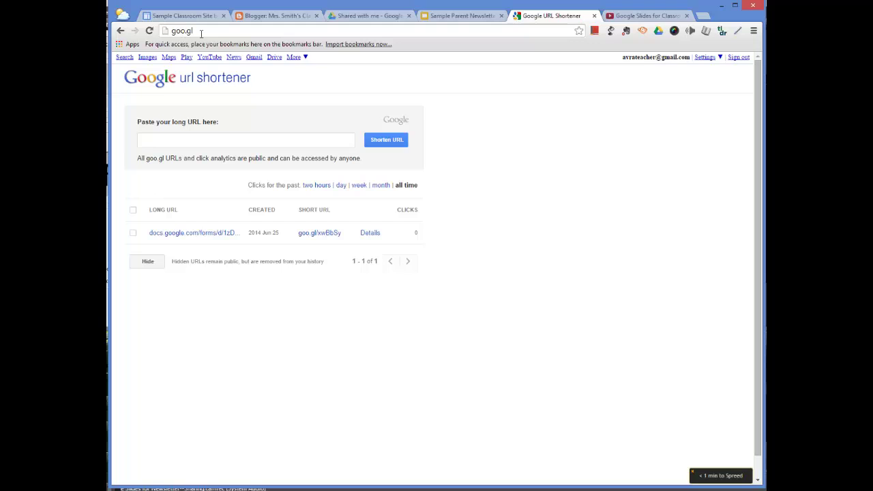
click(701, 15)
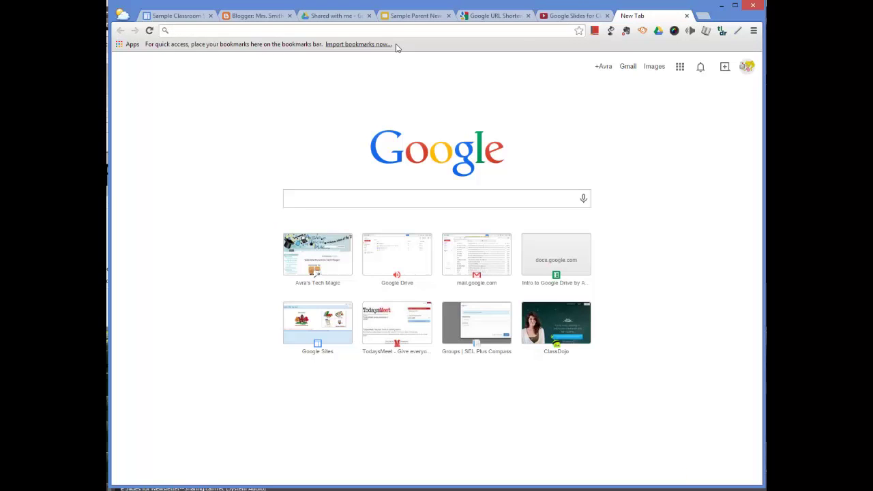
text(goo.)
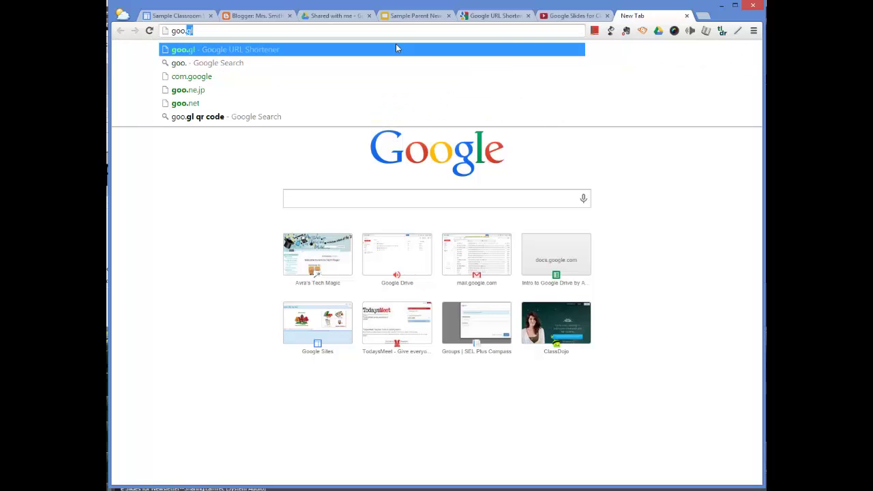
text(gl)
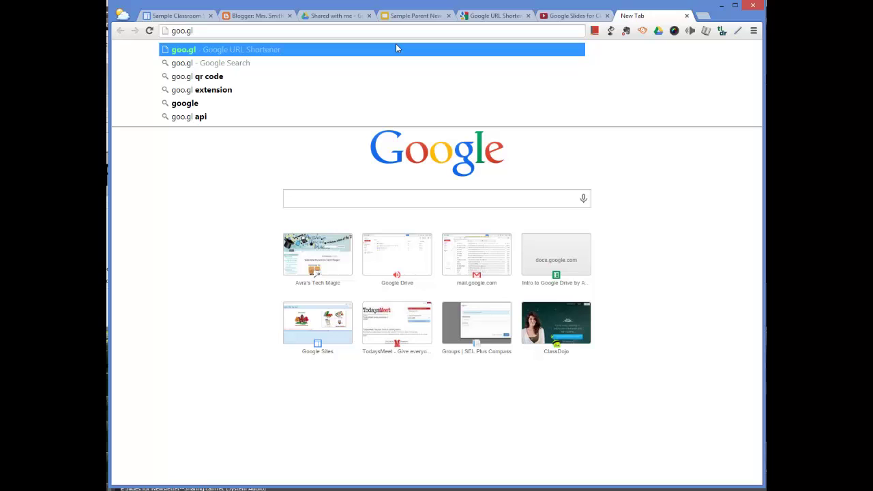
key(Return)
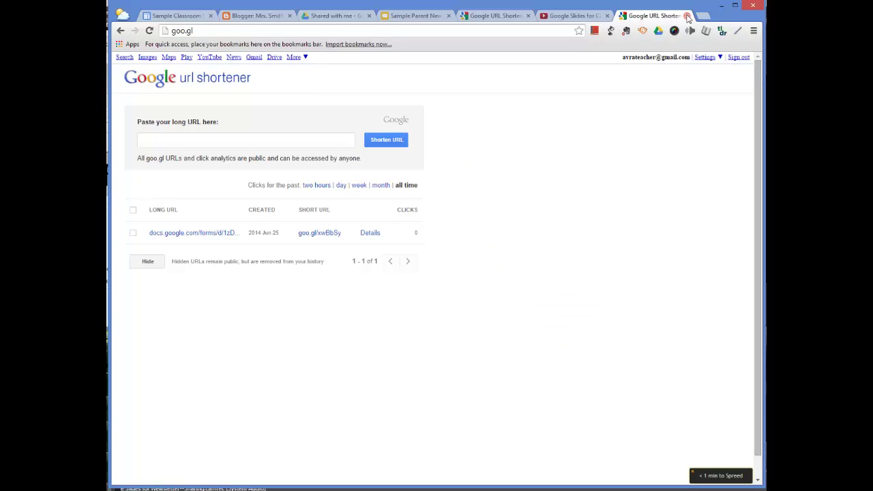
click(686, 15)
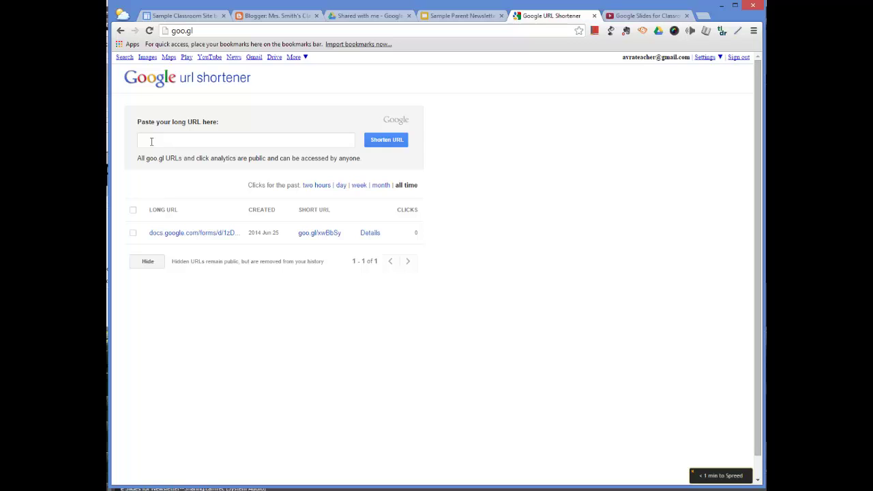
Copy the Sample Parent Newsletter presentation's web address
click(461, 15)
click(408, 30)
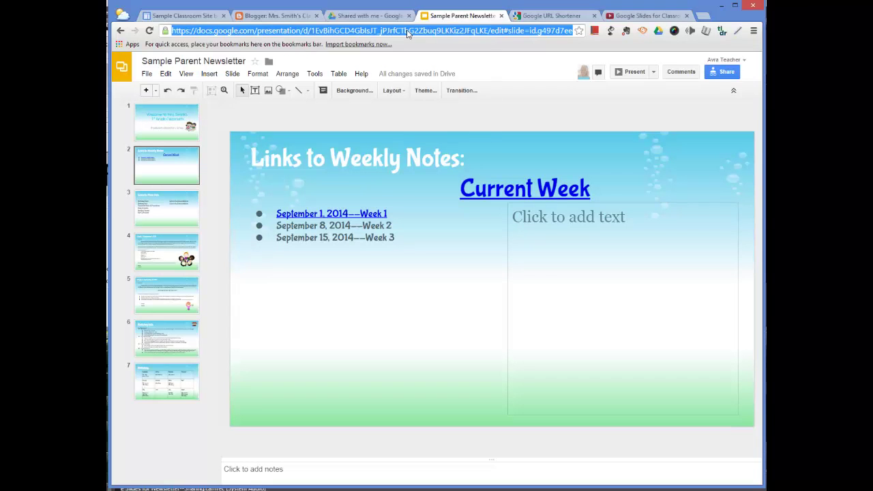
right_click(407, 33)
click(418, 67)
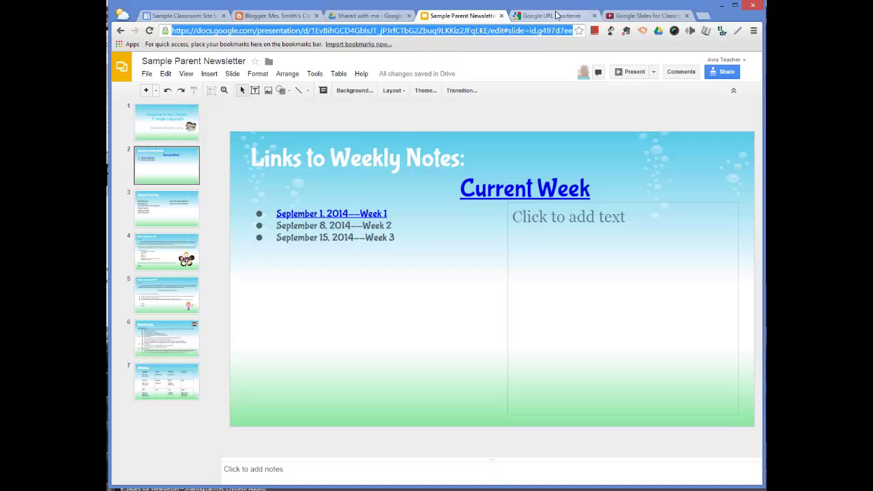
Paste the address into URL Shortener, shorten it to goo.gl/mwr5IB, and copy the short link
click(558, 15)
click(298, 145)
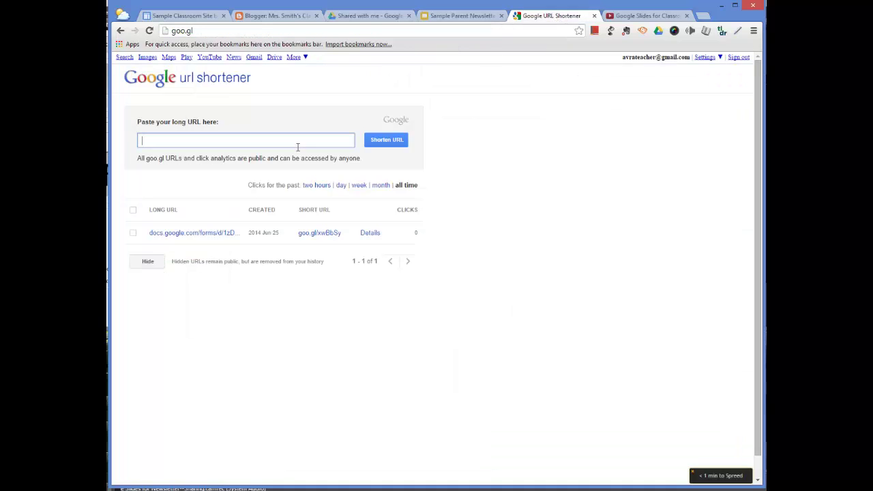
right_click(298, 144)
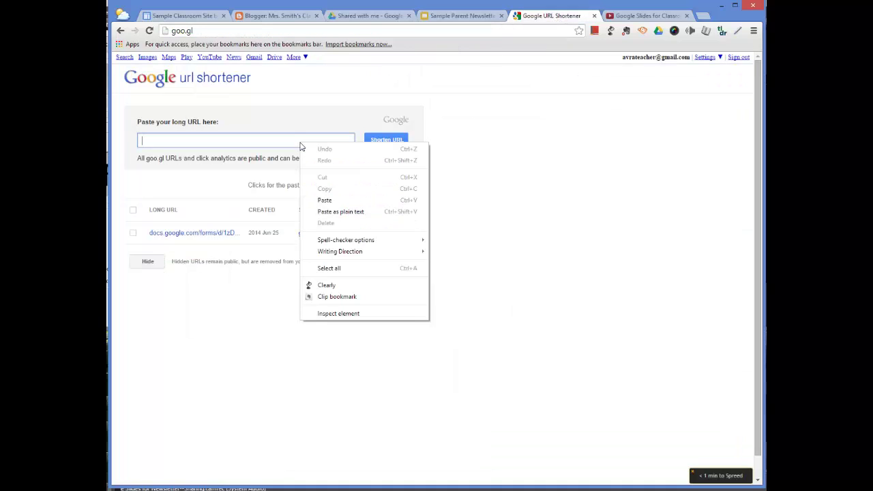
click(324, 200)
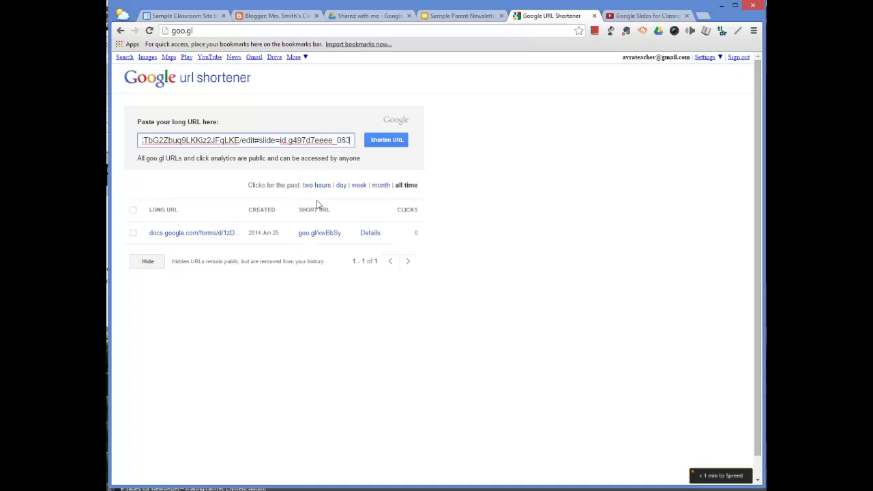
click(385, 140)
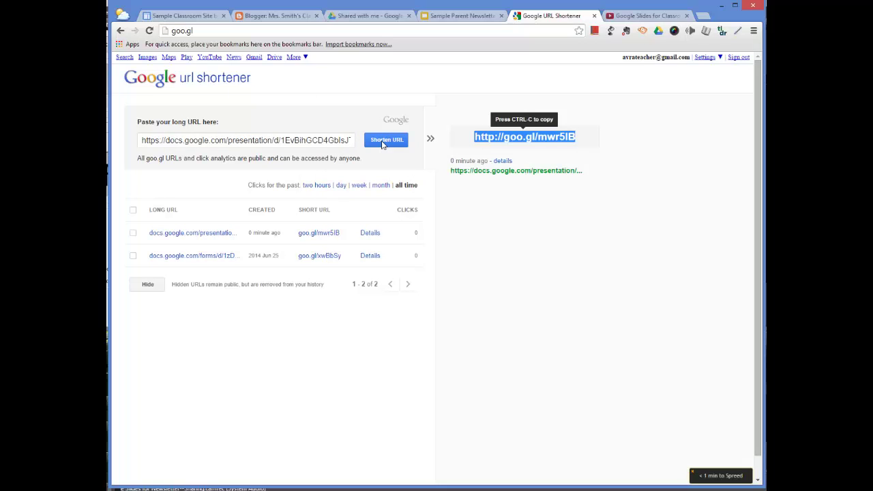
right_click(536, 141)
click(559, 185)
click(462, 15)
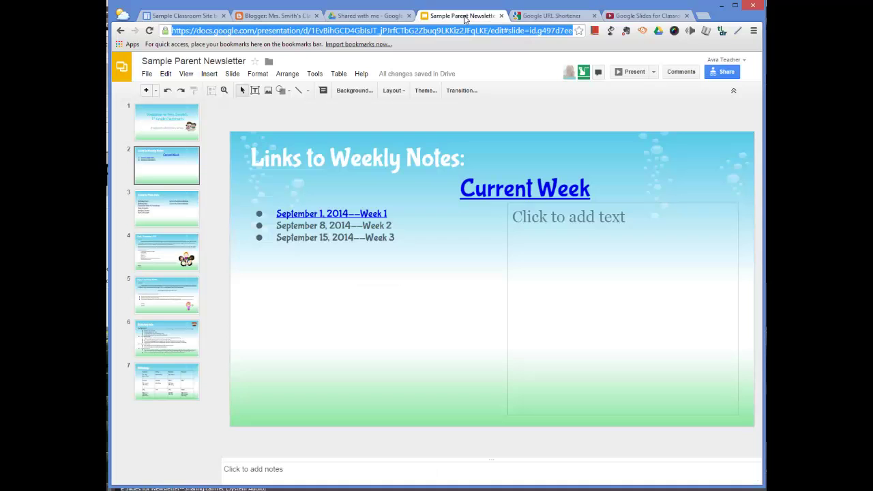
click(148, 122)
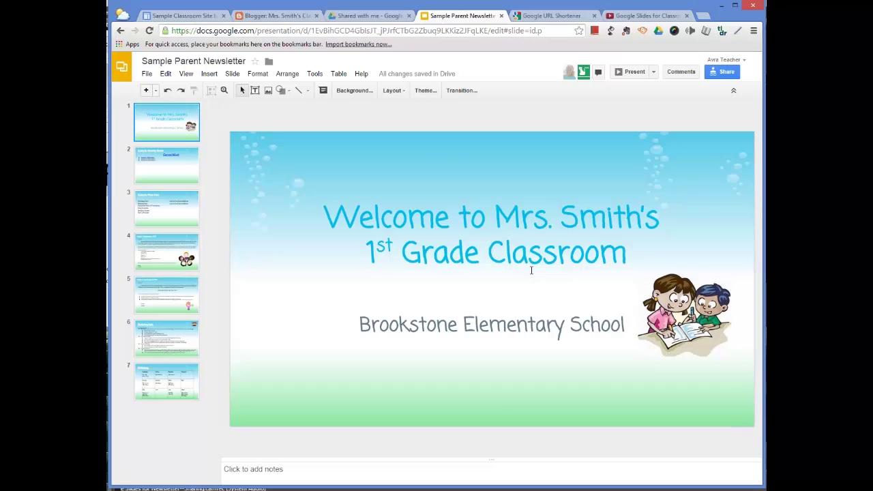
click(505, 282)
click(517, 340)
click(518, 372)
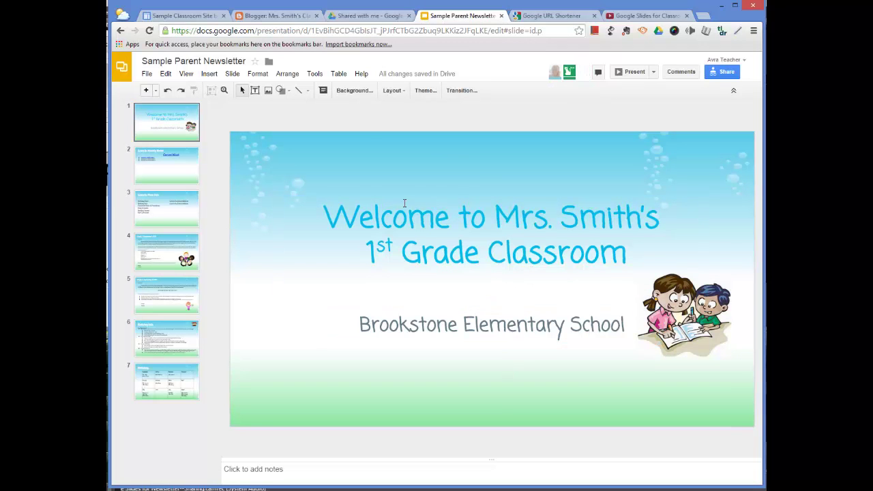
click(254, 90)
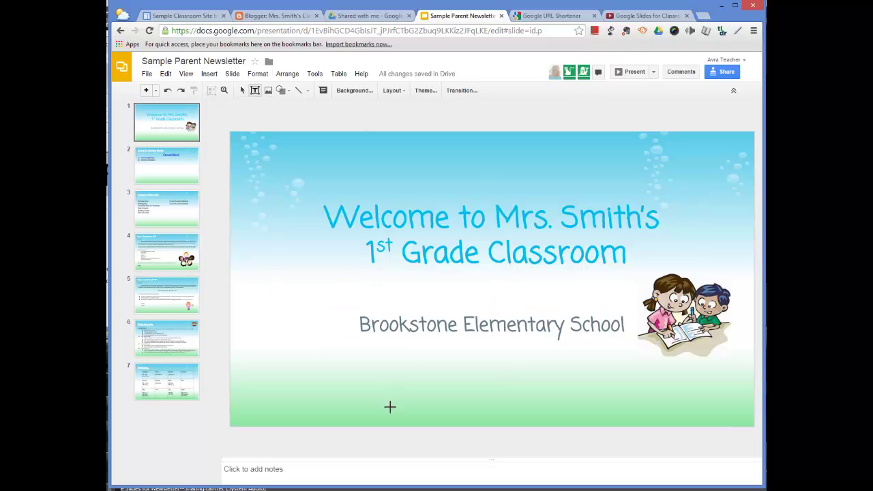
drag(408, 365, 603, 407)
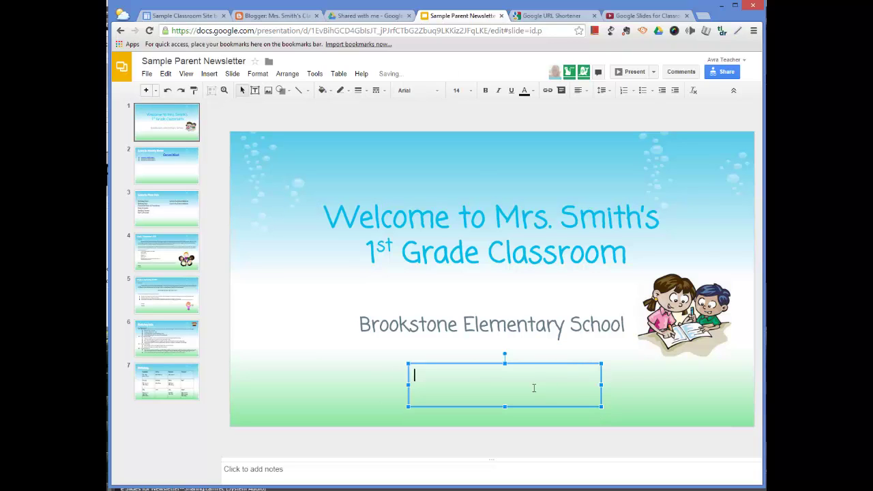
key(ctrl+v)
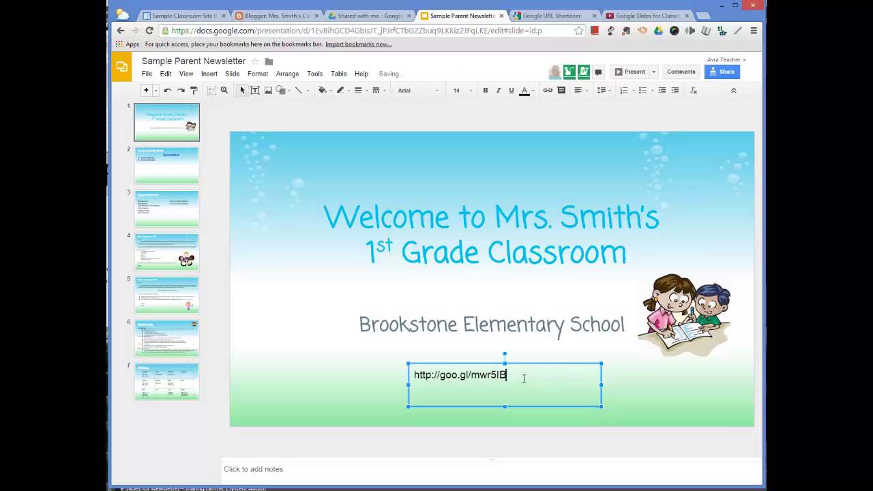
drag(526, 372, 417, 377)
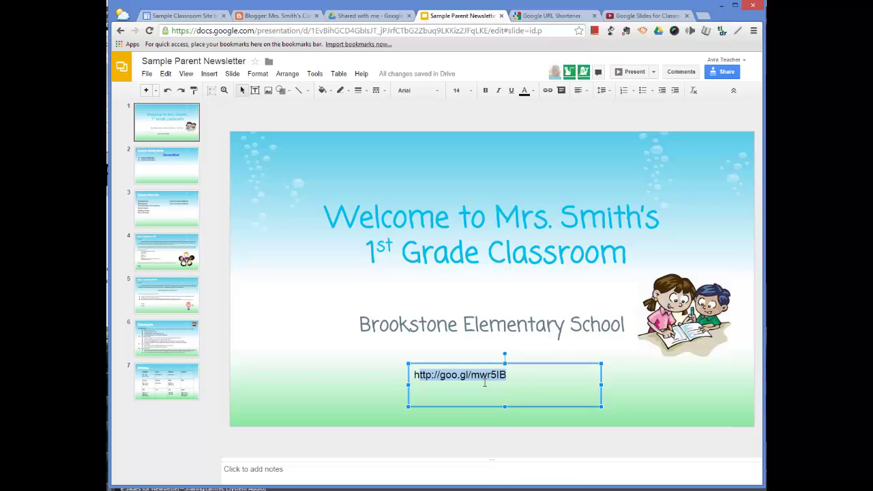
click(488, 376)
drag(508, 375, 396, 374)
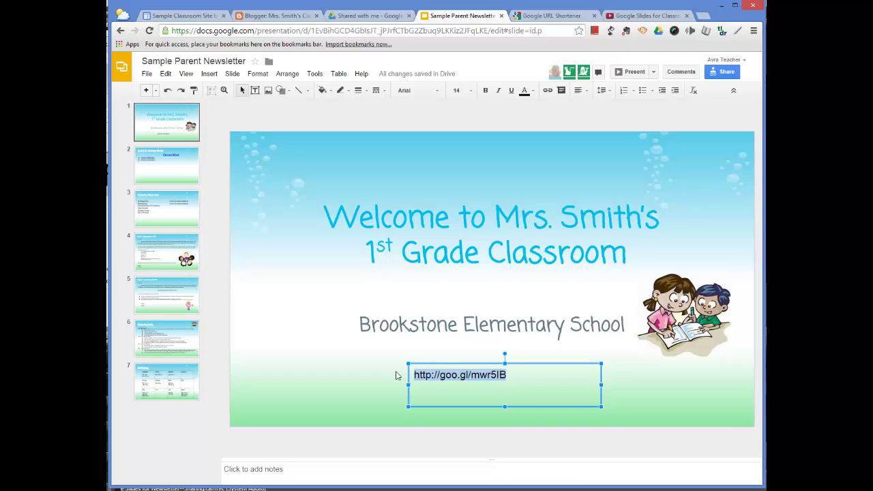
click(549, 93)
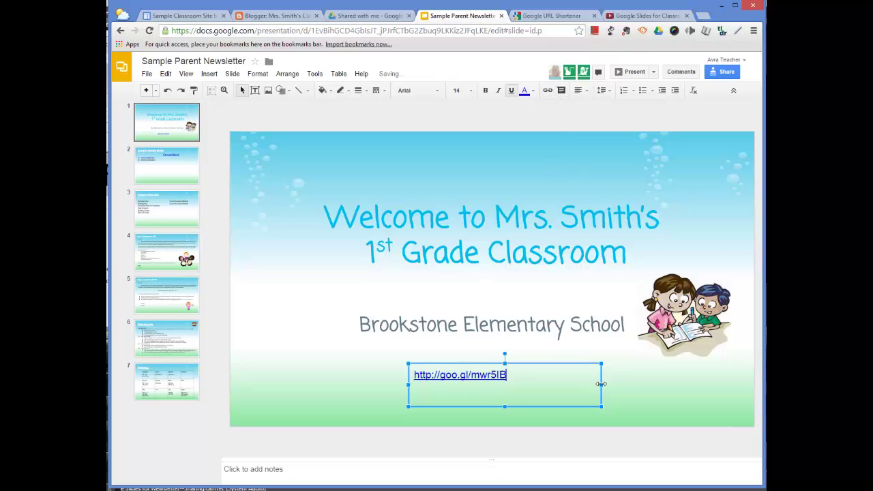
drag(601, 381, 522, 386)
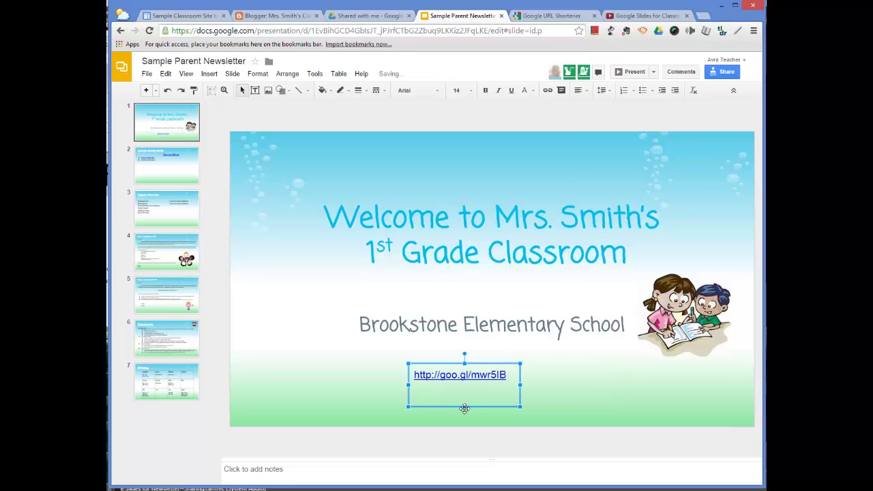
drag(464, 407, 467, 392)
click(596, 380)
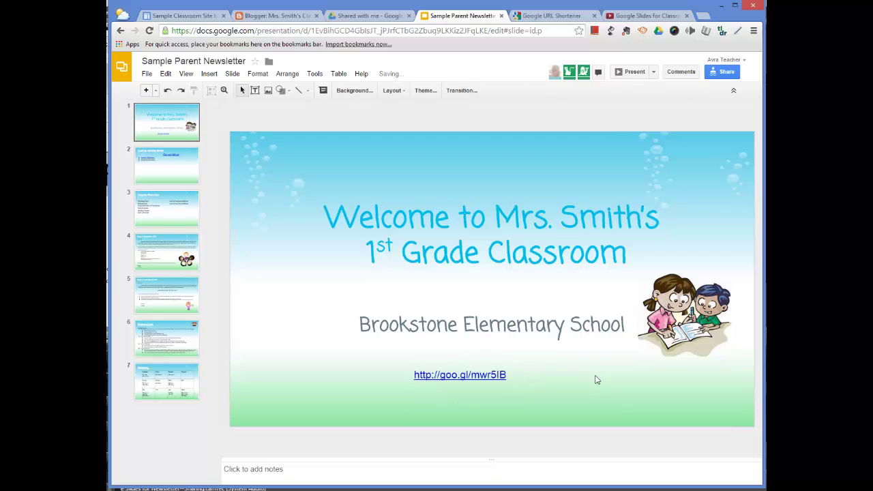